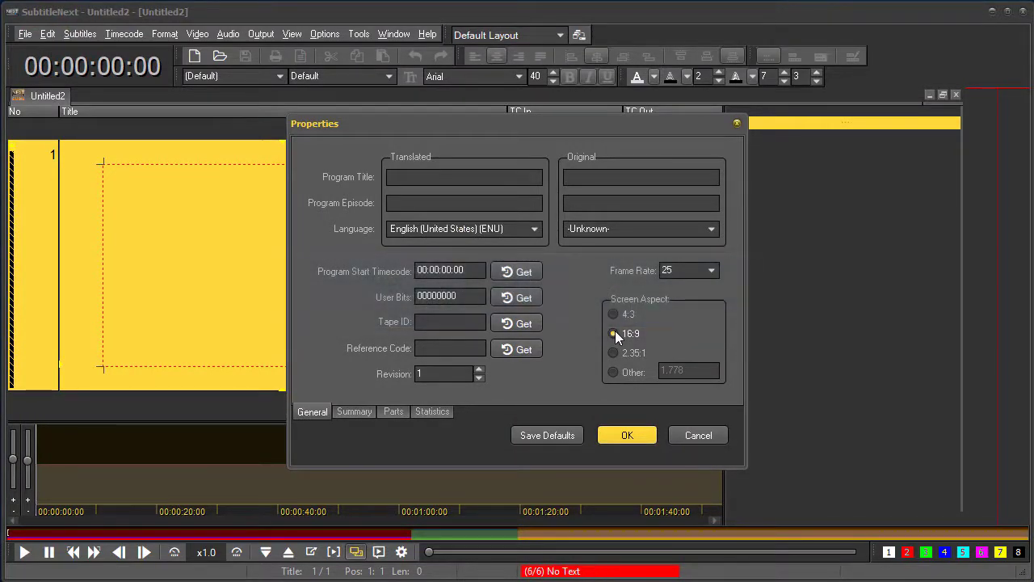
Step: Accept the new subtitle file's 16:9 properties and open the video file D:\Video\_Free\Sintel.mp4
{"action": "left_click", "coordinate": [631, 434]}
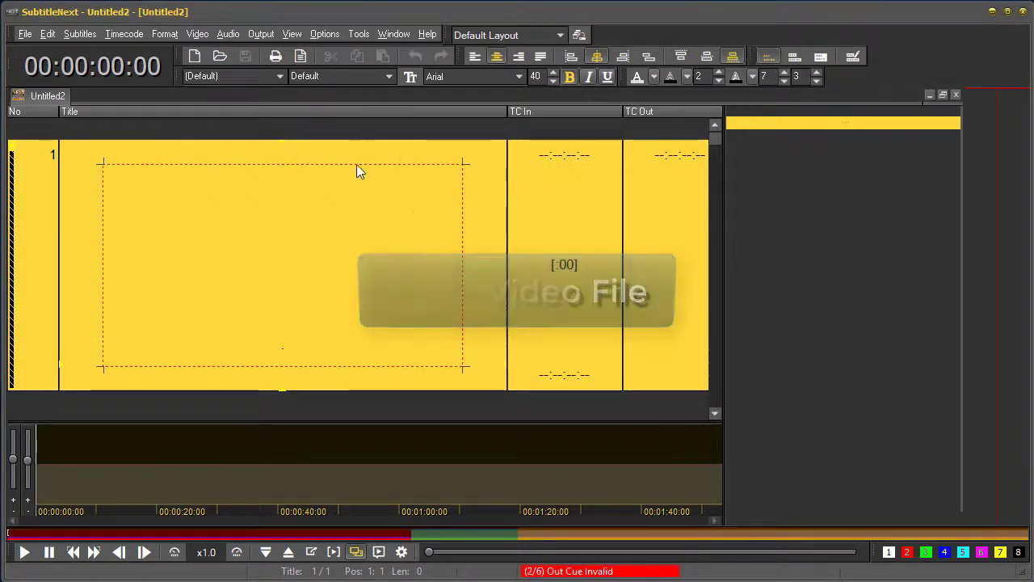
{"action": "left_click", "coordinate": [186, 37]}
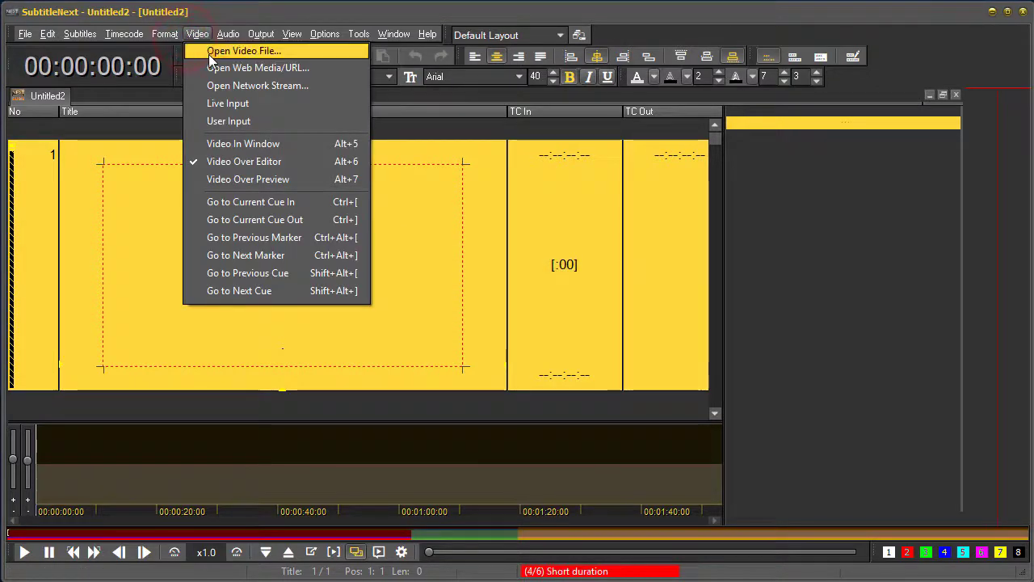
{"action": "left_click", "coordinate": [208, 51]}
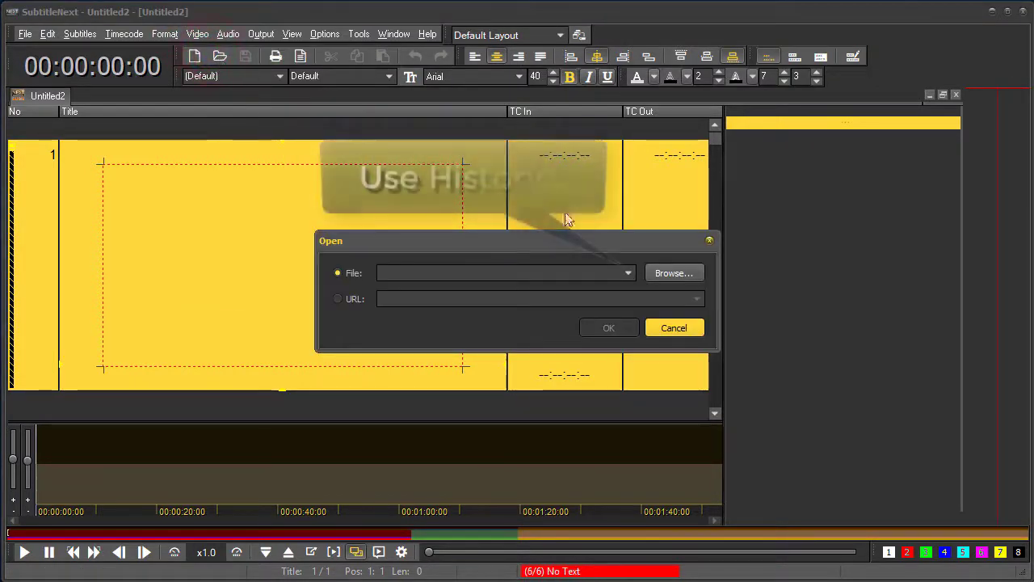
{"action": "left_click", "coordinate": [628, 273]}
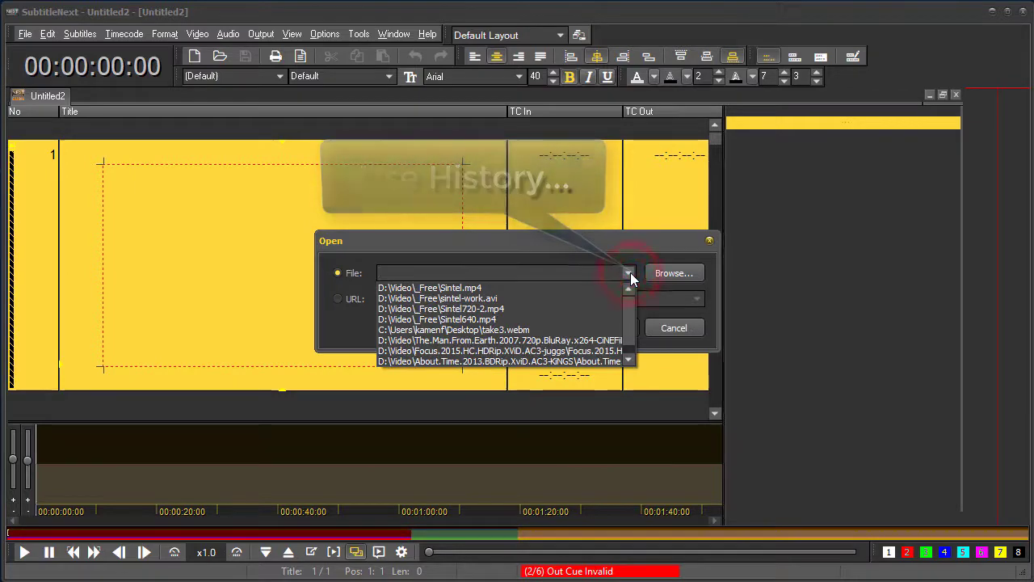
{"action": "left_click", "coordinate": [631, 273]}
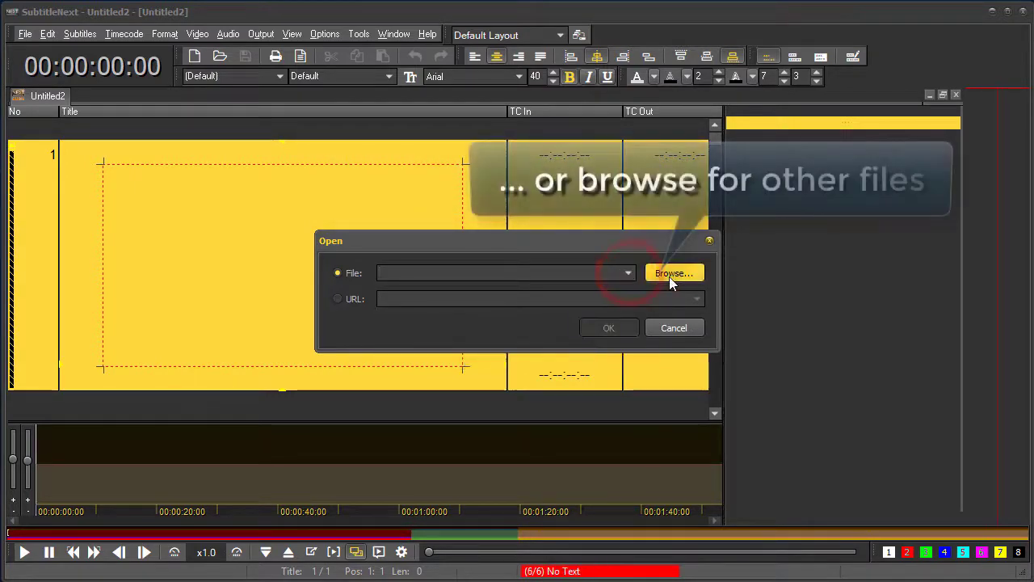
{"action": "left_click", "coordinate": [669, 276]}
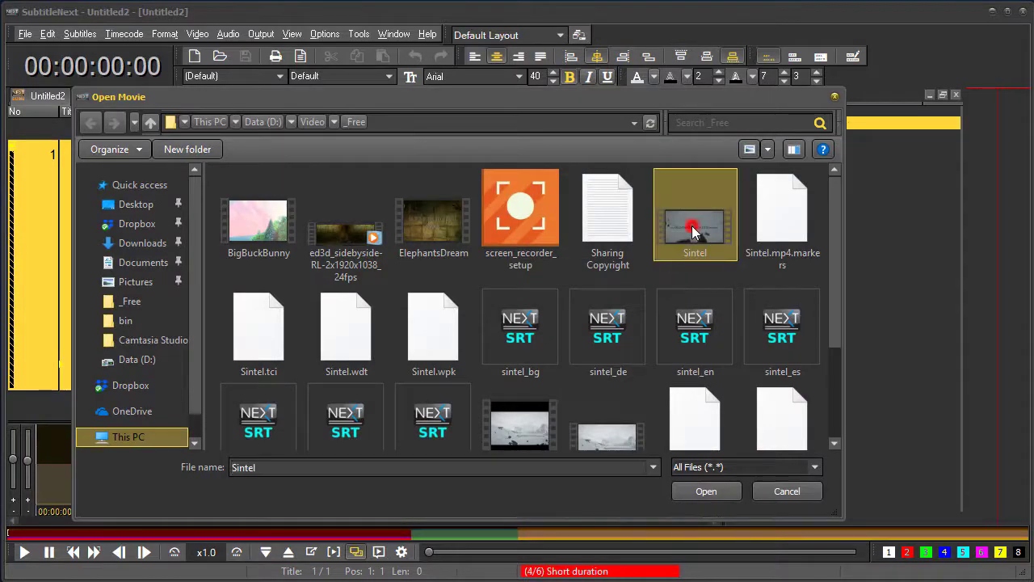
{"action": "left_click", "coordinate": [709, 488]}
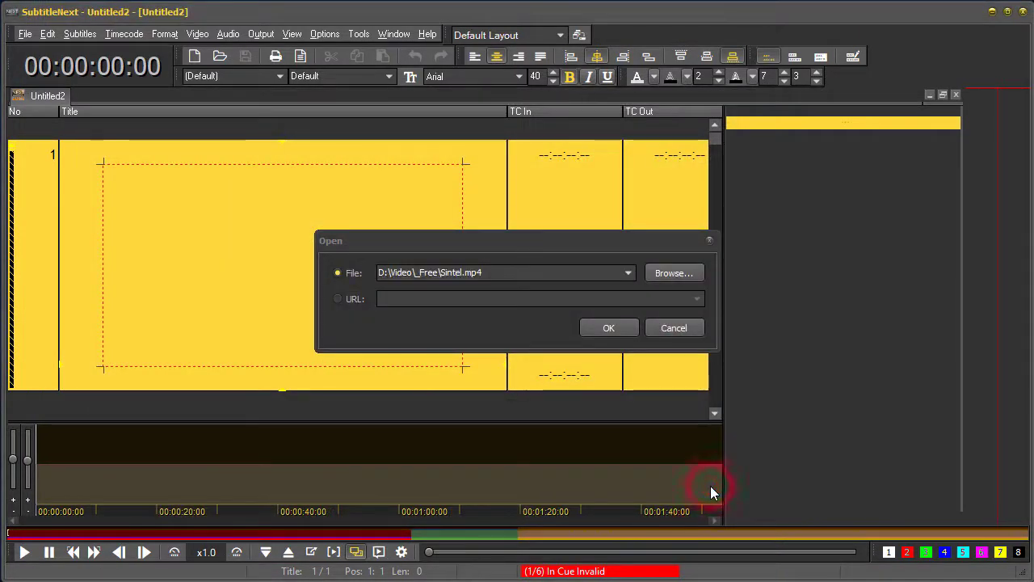
{"action": "left_click", "coordinate": [608, 327]}
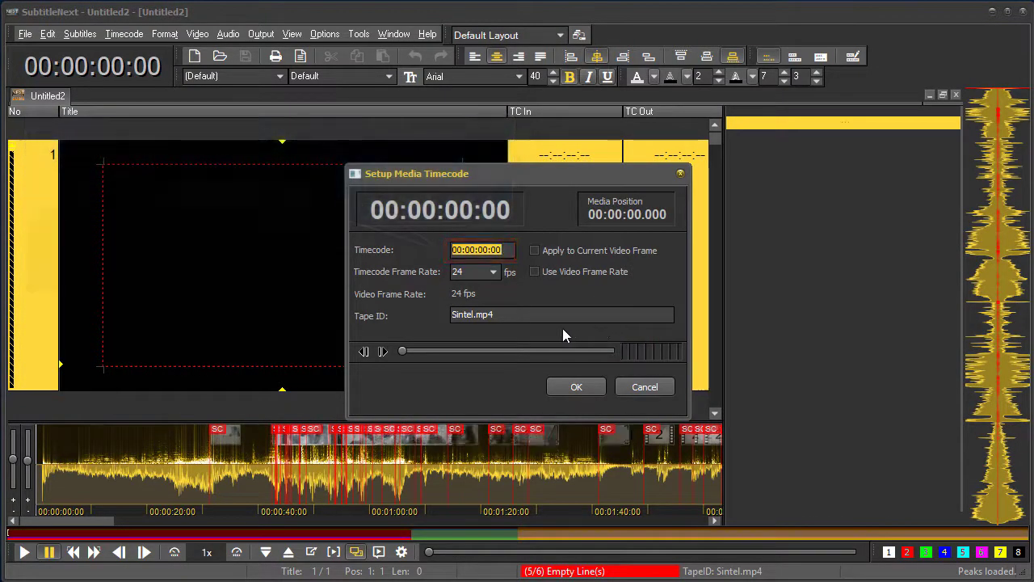
Step: Move the media position to 00:01:11:11 and accept the media timecode setup at 24 fps
{"action": "left_click_drag", "start_coordinate": [404, 352], "coordinate": [420, 353]}
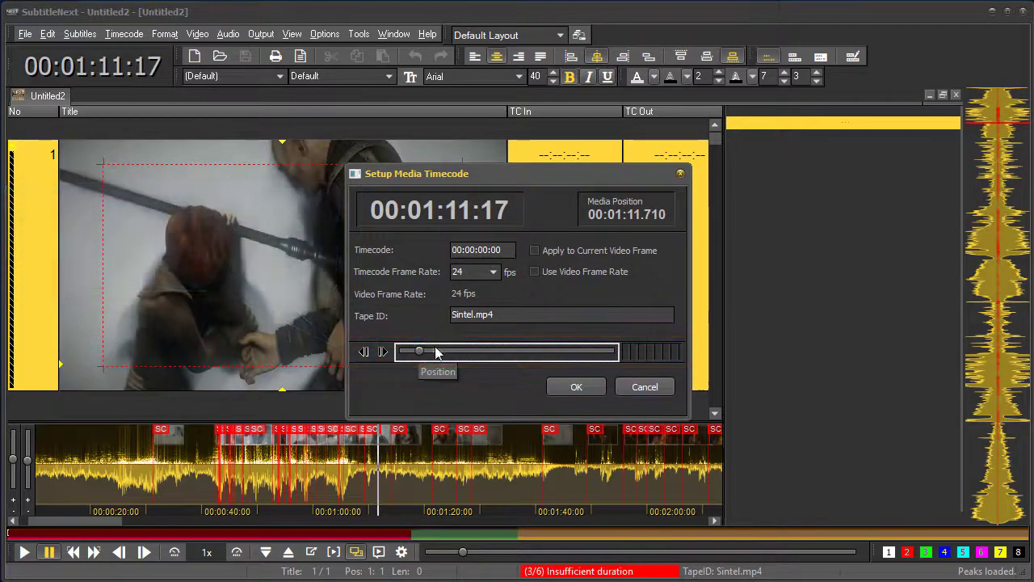
{"action": "mouse_move", "coordinate": [671, 358]}
{"action": "left_mouse_down"}
{"action": "mouse_move", "coordinate": [627, 358]}
{"action": "mouse_move", "coordinate": [667, 358]}
{"action": "left_mouse_up"}
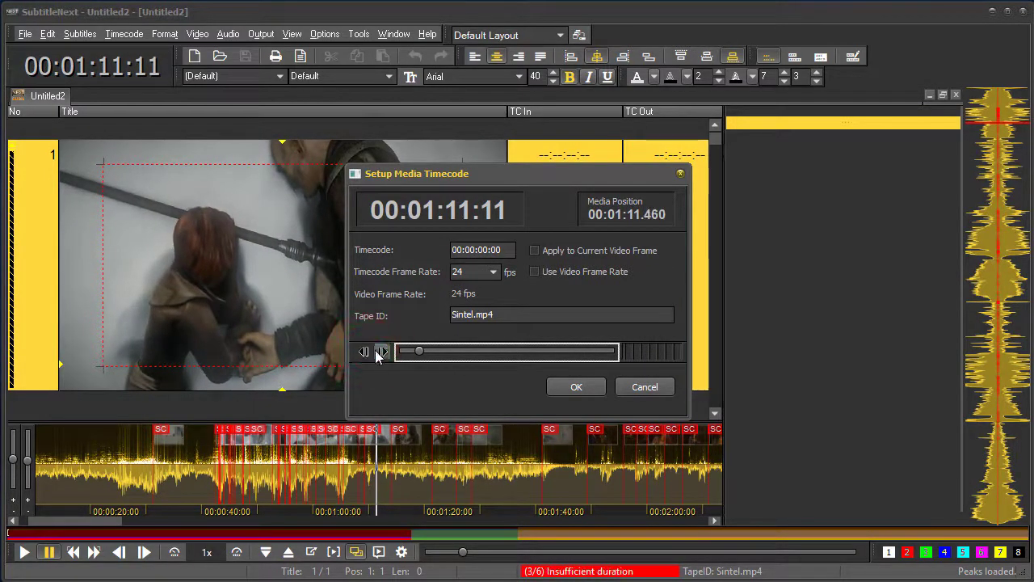
{"action": "left_click", "coordinate": [575, 388]}
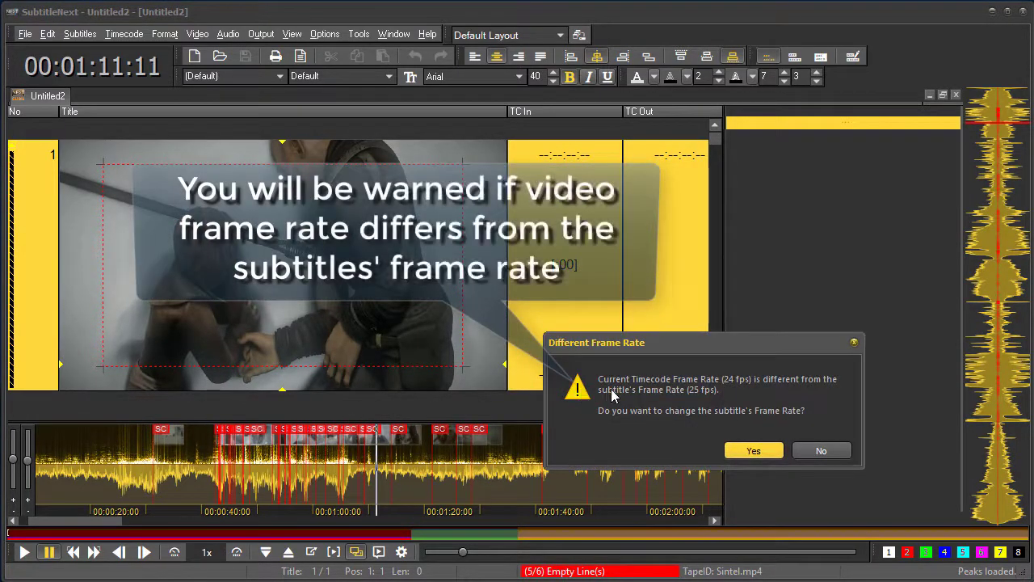
Step: Change the subtitle file's frame rate to 24 to match the video, with timecodes keeping time
{"action": "left_click", "coordinate": [753, 449]}
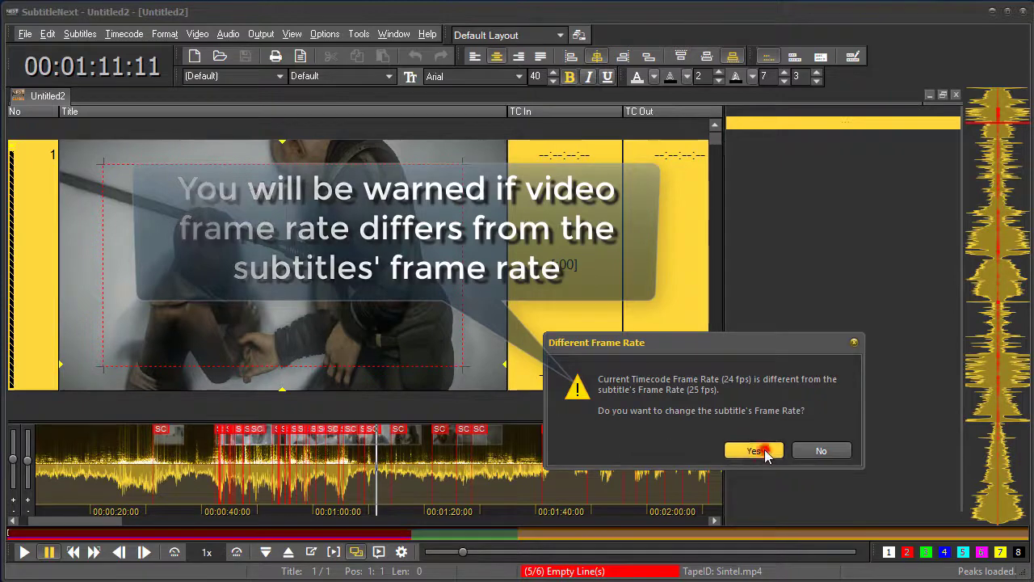
{"action": "left_click", "coordinate": [713, 270]}
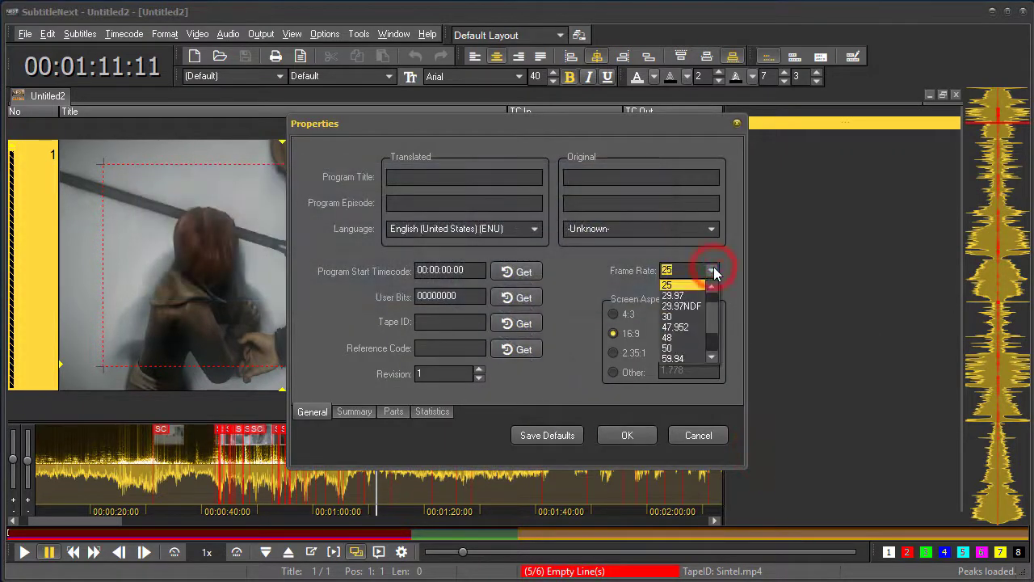
{"action": "left_click", "coordinate": [711, 285]}
{"action": "left_click", "coordinate": [685, 287]}
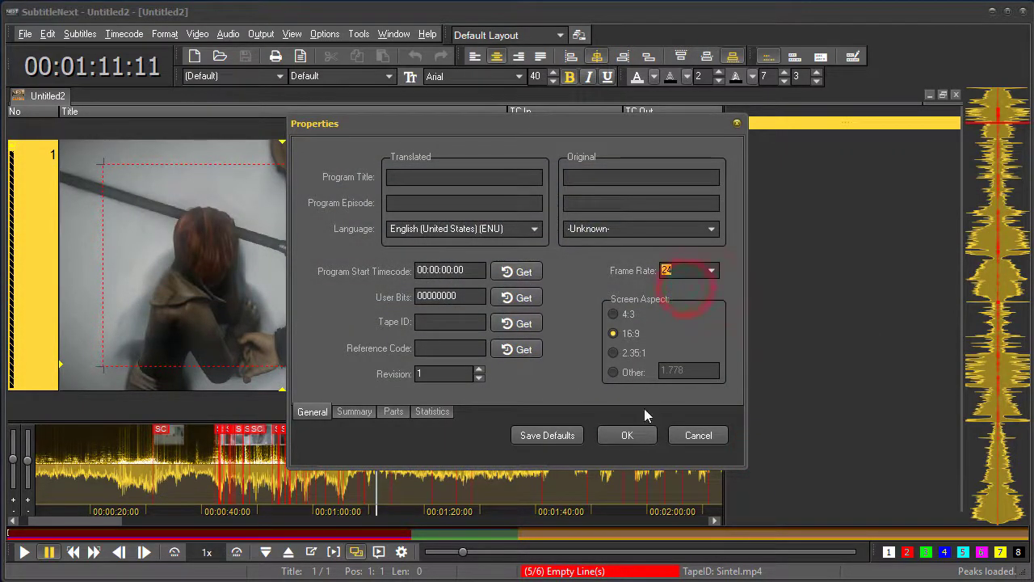
{"action": "left_click", "coordinate": [629, 435]}
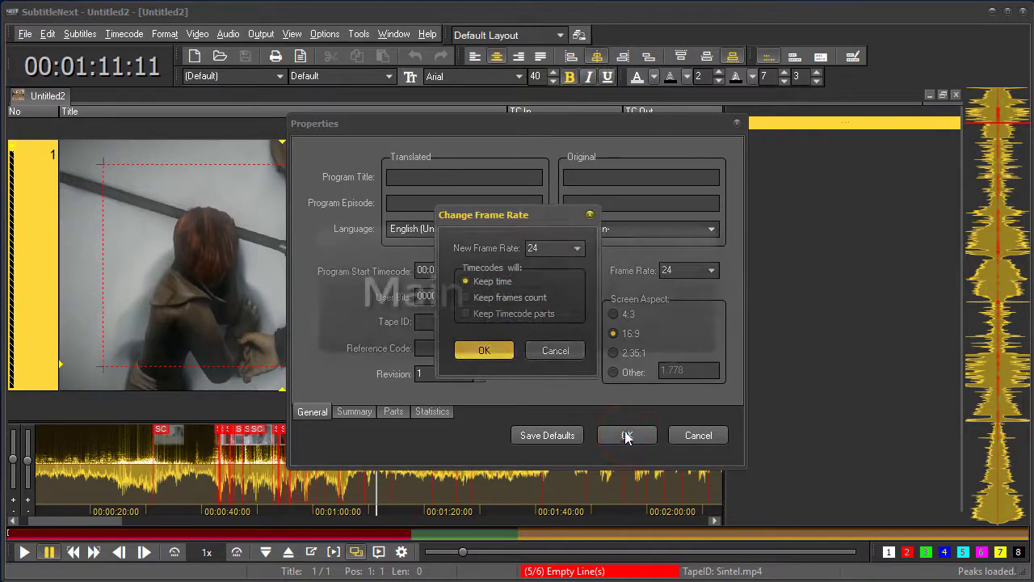
{"action": "left_click", "coordinate": [497, 354]}
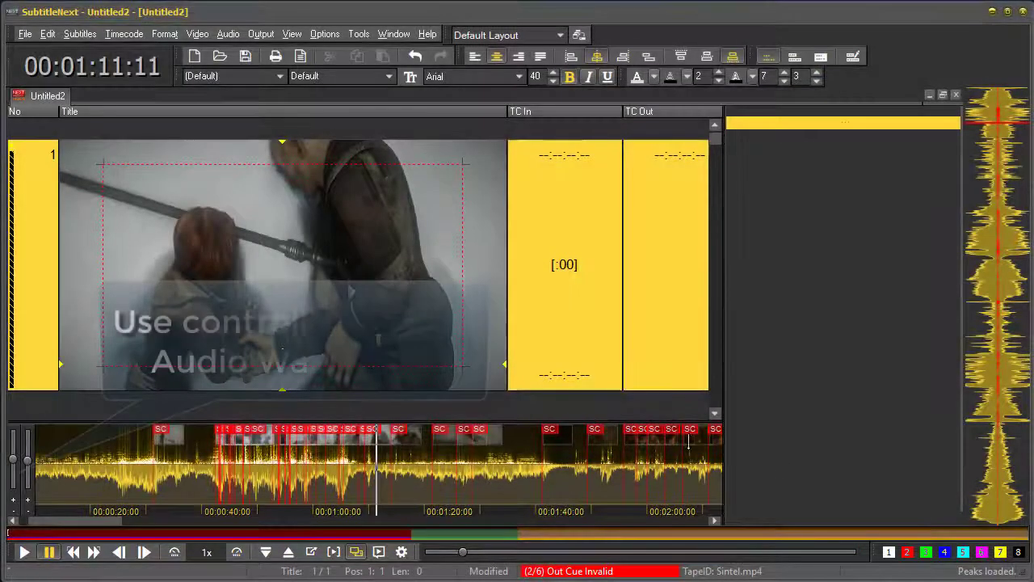
Step: Move the playhead along the audio waveform to about 00:01:45:08, after the black scene change
{"action": "left_click", "coordinate": [12, 501]}
{"action": "left_click", "coordinate": [12, 501]}
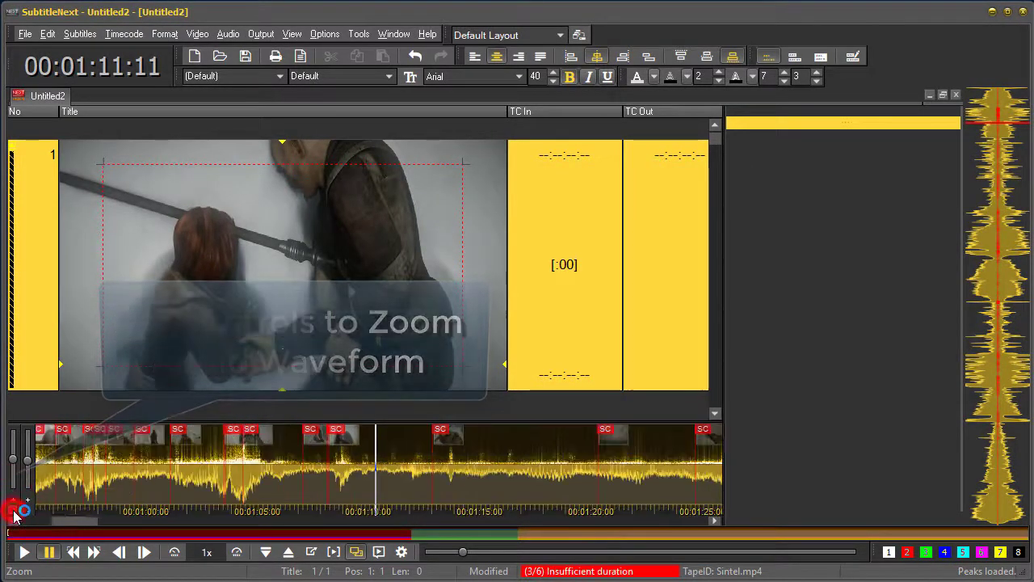
{"action": "mouse_move", "coordinate": [14, 462]}
{"action": "left_mouse_down"}
{"action": "mouse_move", "coordinate": [11, 490]}
{"action": "mouse_move", "coordinate": [11, 434]}
{"action": "mouse_move", "coordinate": [13, 465]}
{"action": "left_mouse_up"}
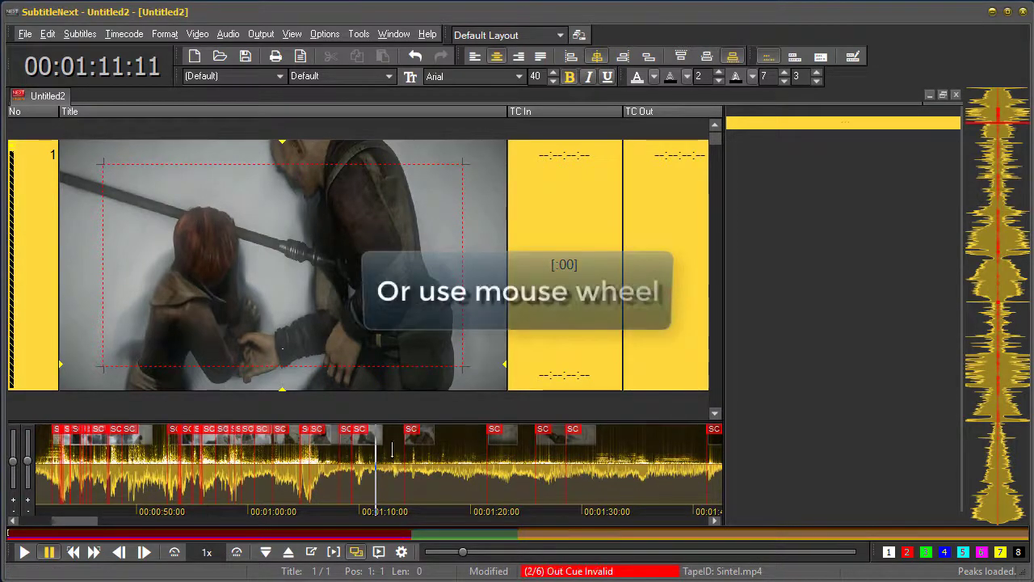
{"action": "scroll", "coordinate": [392, 450], "scroll_direction": "up", "scroll_amount": 3}
{"action": "scroll", "coordinate": [392, 449], "scroll_direction": "down", "scroll_amount": 3}
{"action": "left_click", "coordinate": [483, 469]}
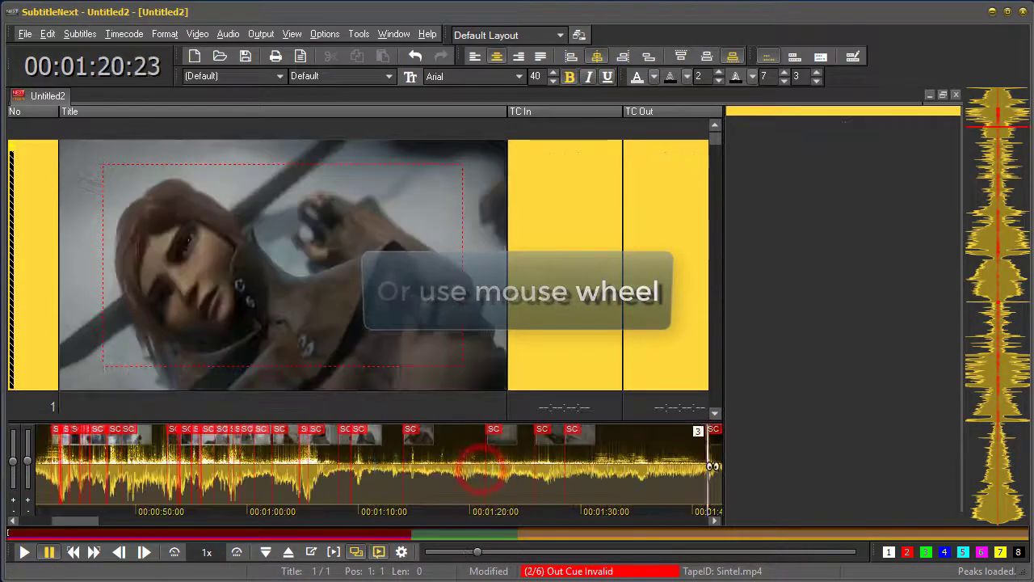
{"action": "left_click", "coordinate": [711, 467]}
{"action": "scroll", "coordinate": [671, 455], "scroll_direction": "down", "scroll_amount": 2}
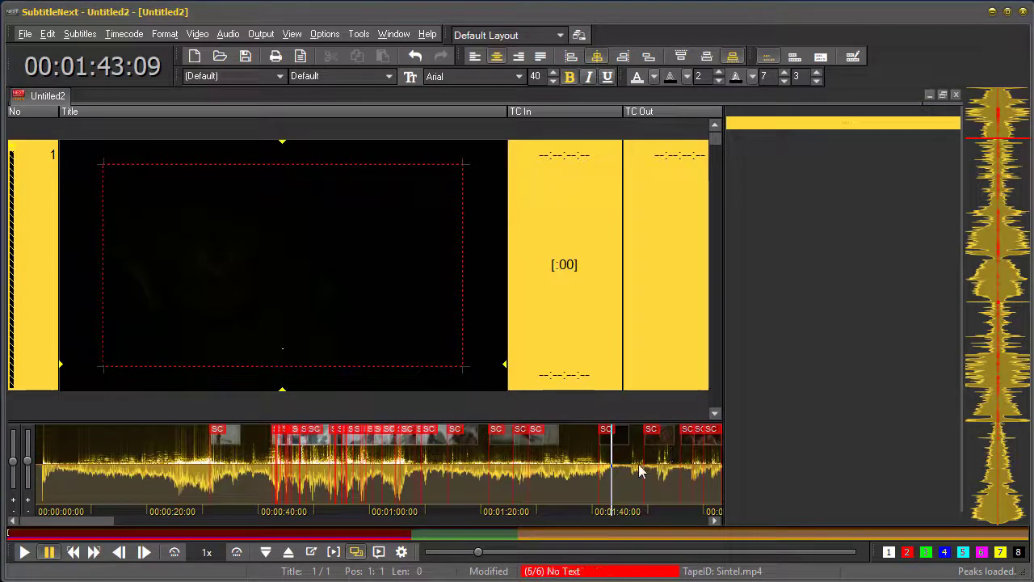
{"action": "left_click", "coordinate": [621, 465]}
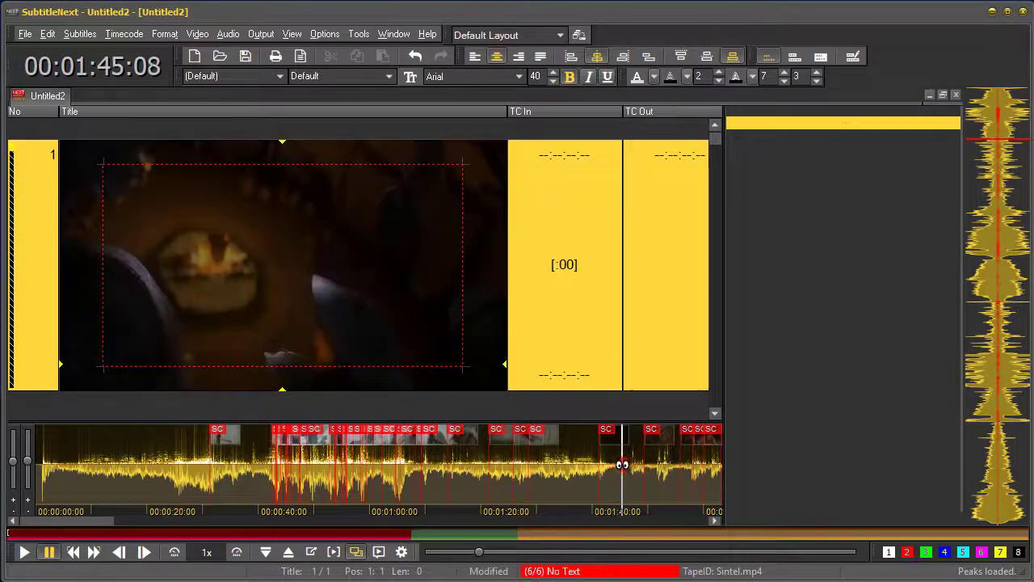
Step: Play the video with preview up to 00:01:48:16 and begin the first subtitle with "This blade"
{"action": "left_click", "coordinate": [377, 552]}
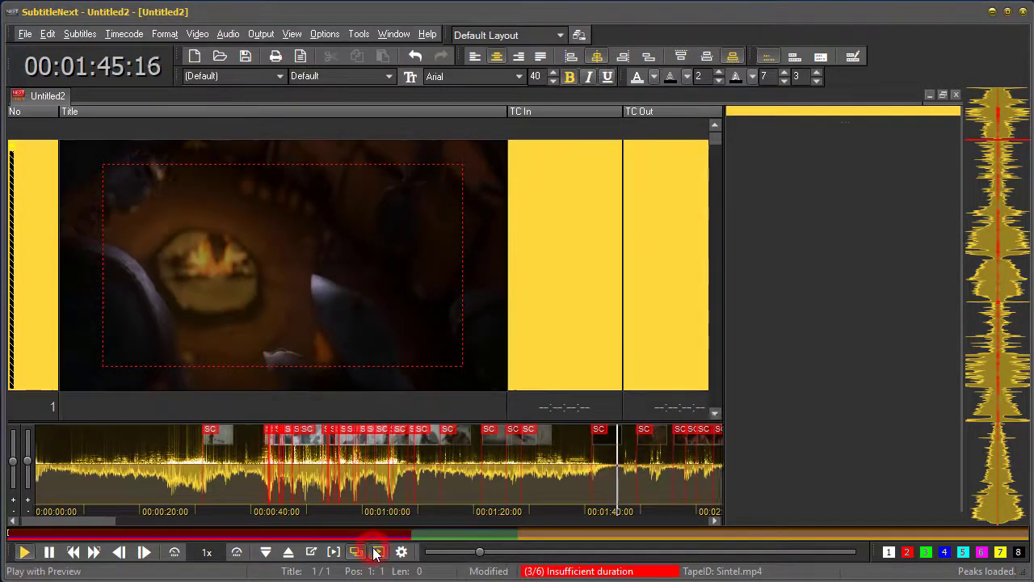
{"action": "left_click", "coordinate": [49, 552]}
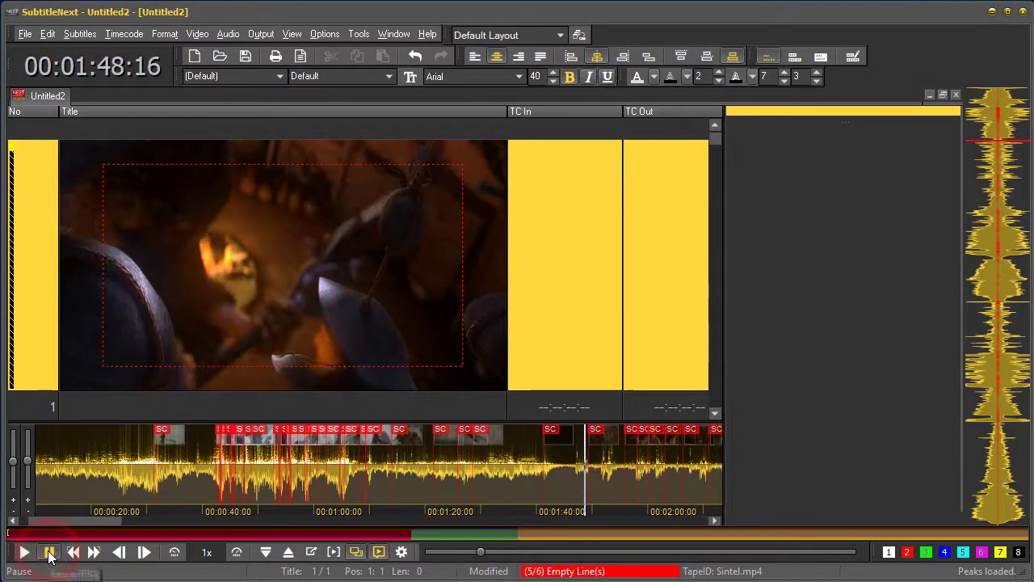
{"action": "left_click", "coordinate": [292, 359]}
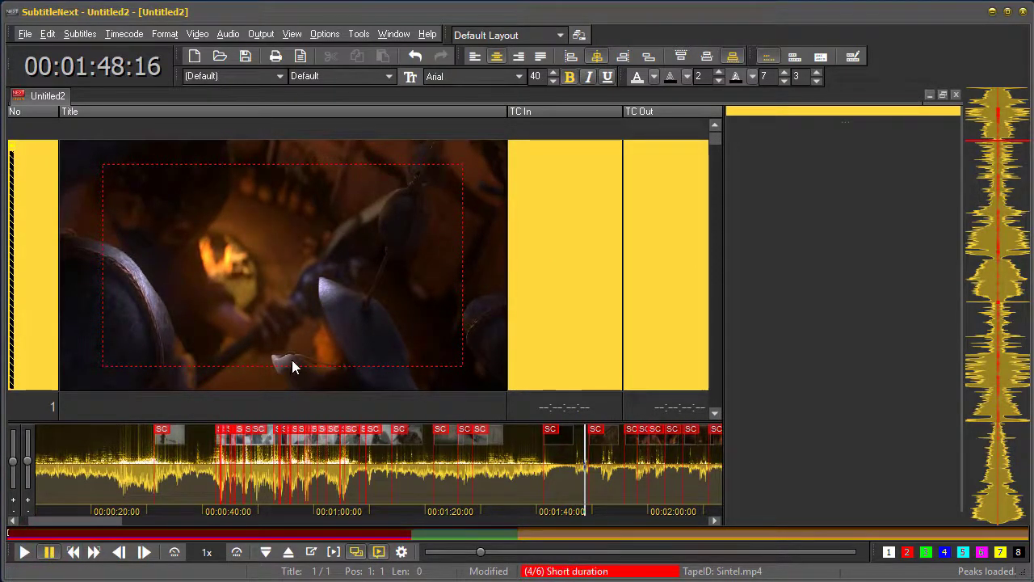
{"action": "type", "text": "This "}
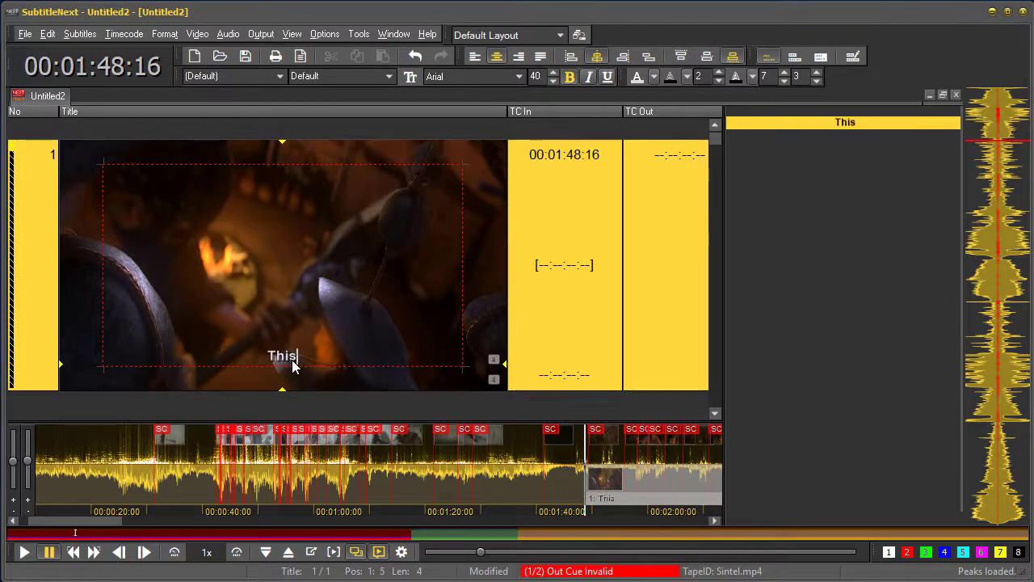
{"action": "type", "text": "blade"}
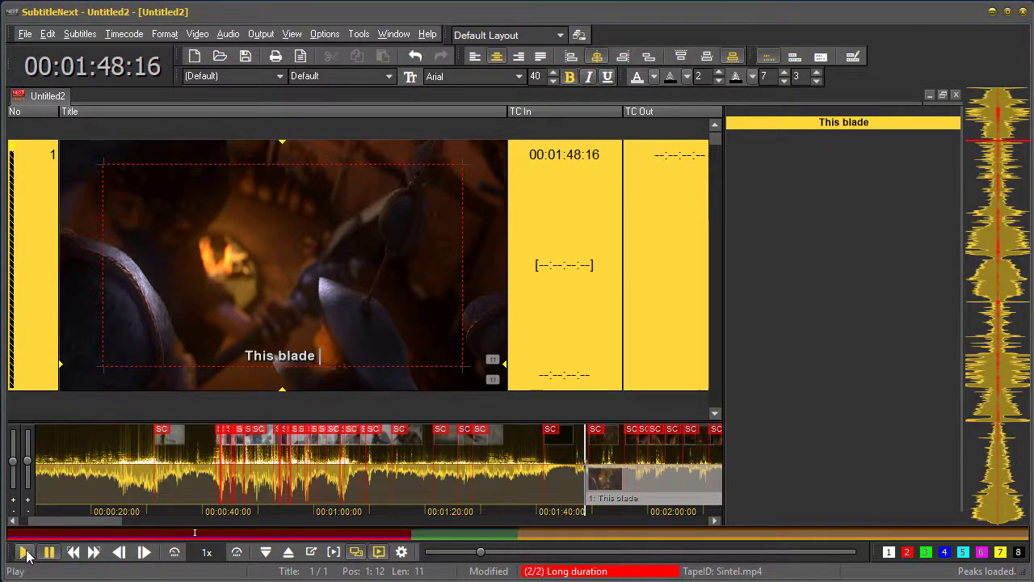
Step: Play on to 00:01:51:04, complete the first subtitle with "has a dark past." and commit it to start a second one
{"action": "left_click", "coordinate": [24, 555]}
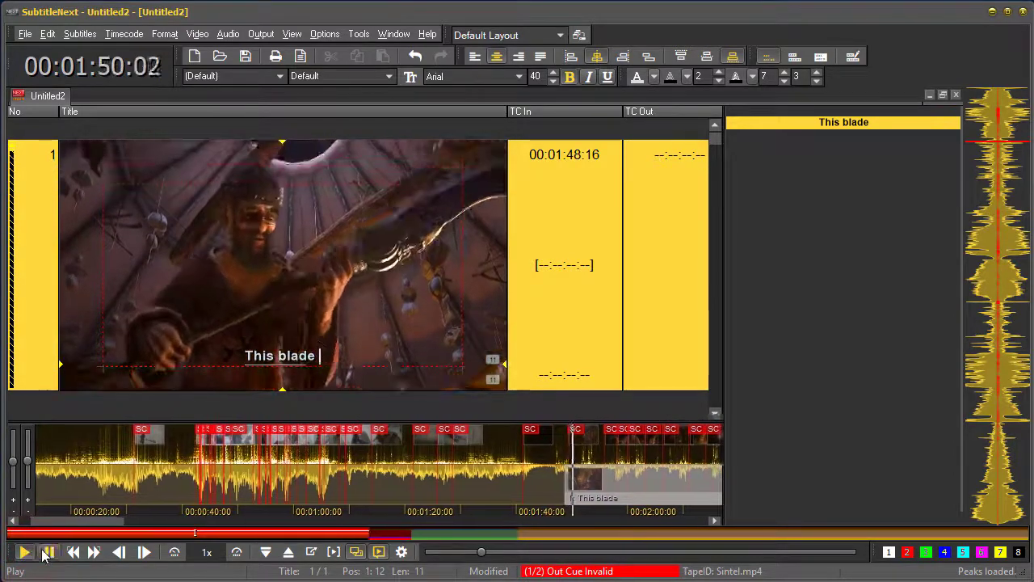
{"action": "left_click", "coordinate": [47, 553]}
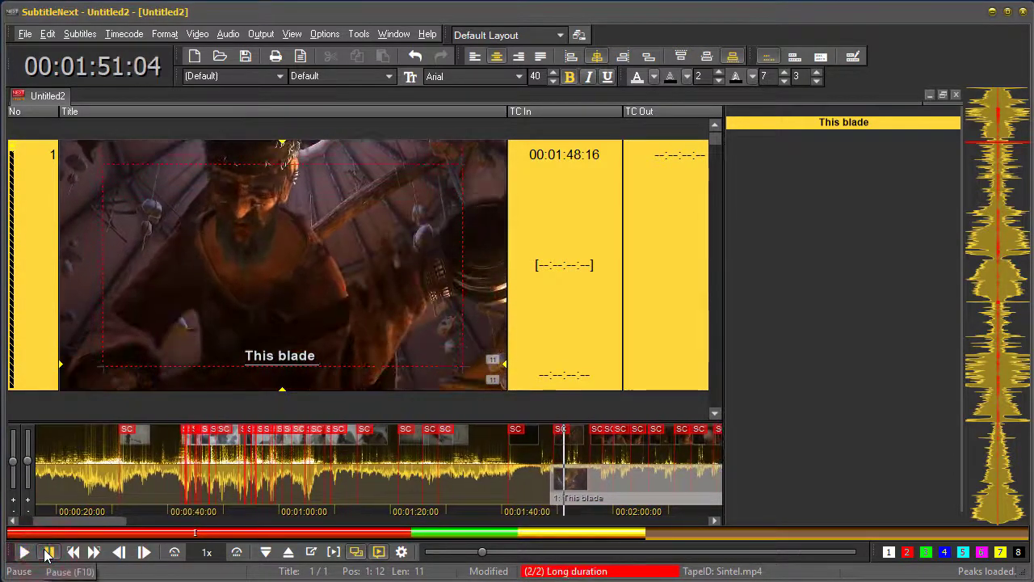
{"action": "type", "text": "has a dark past."}
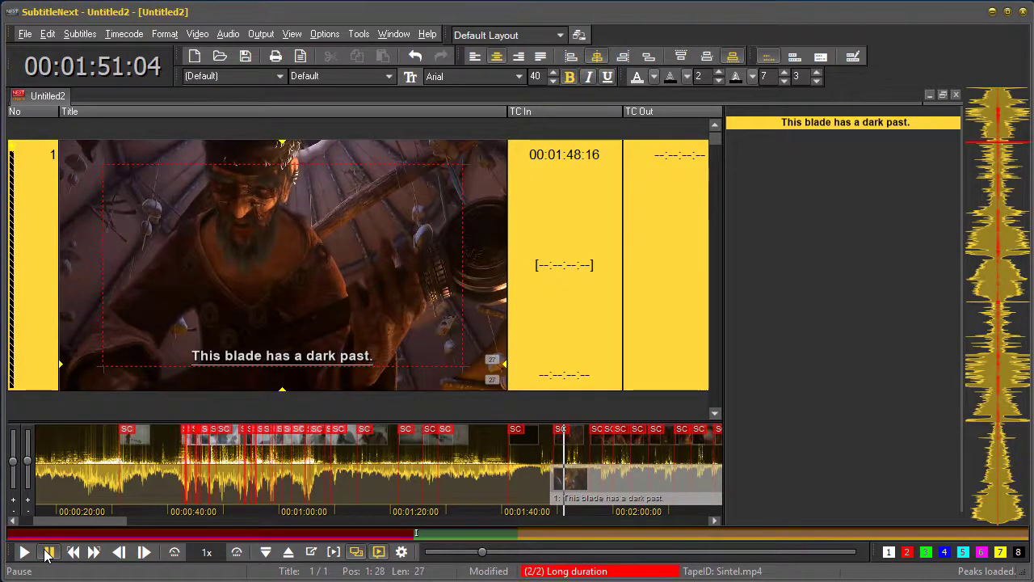
{"action": "key", "text": "Return"}
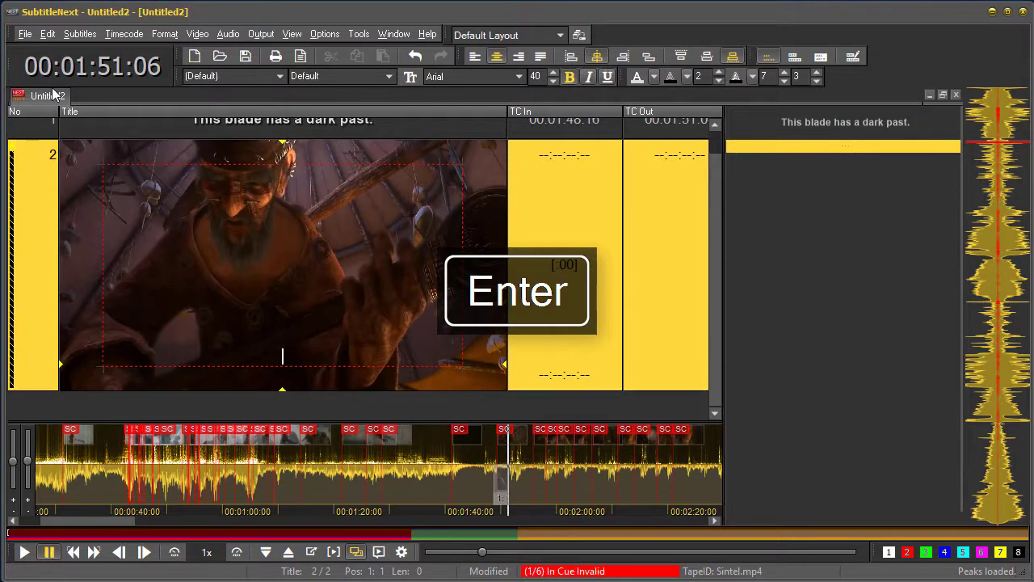
Step: Close the Untitled2 subtitle file without saving its changes
{"action": "right_click", "coordinate": [51, 92]}
{"action": "left_click", "coordinate": [92, 103]}
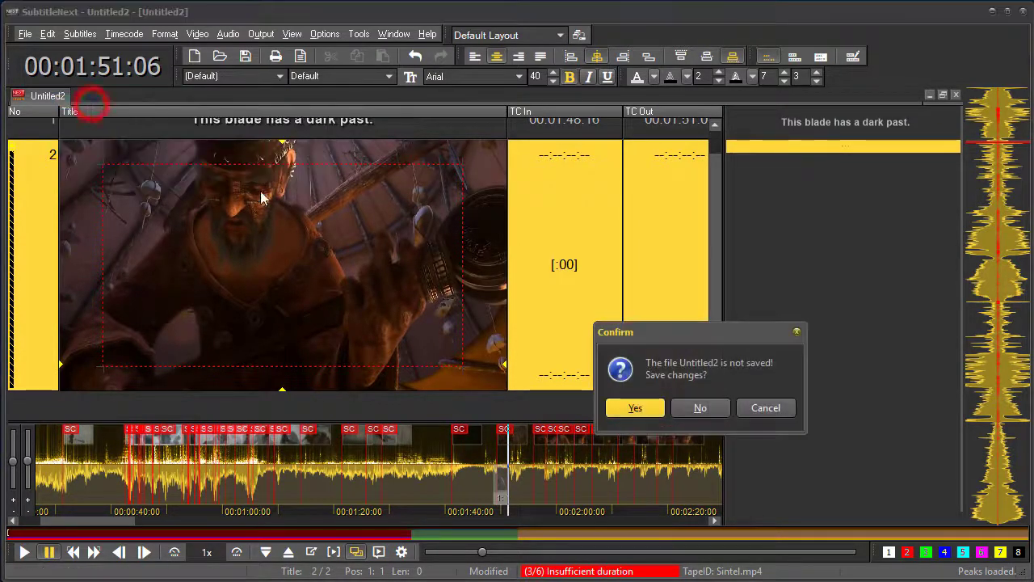
{"action": "left_click", "coordinate": [700, 407]}
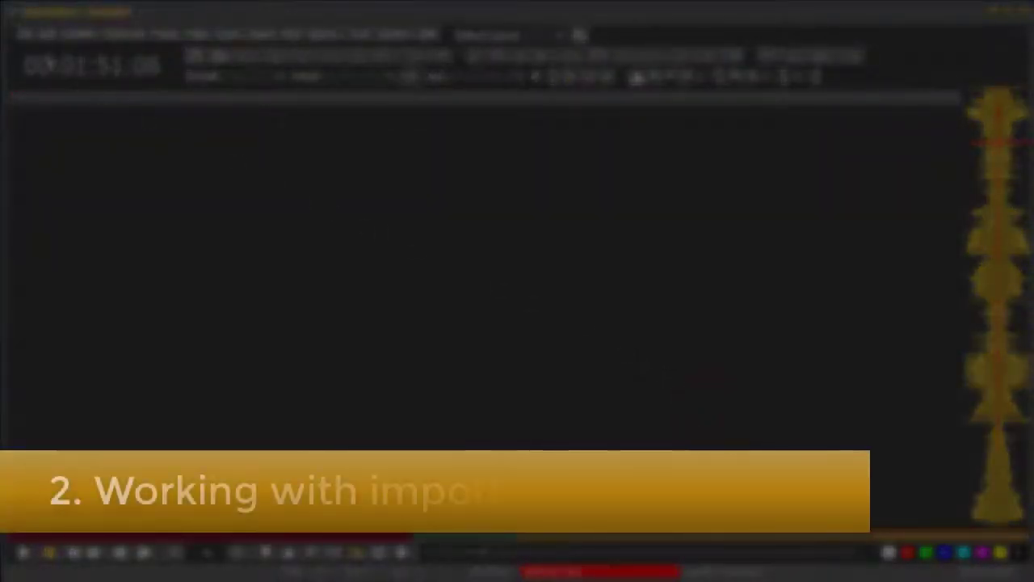
Step: Open the sintel_en subtitle file from the _Free folder, listing all supported file types
{"action": "left_click", "coordinate": [27, 32]}
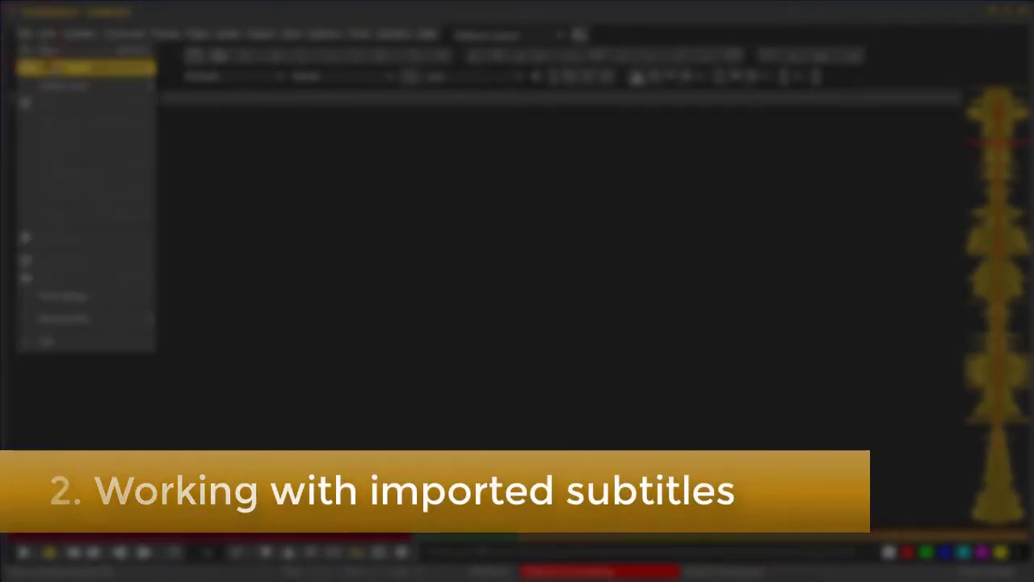
{"action": "left_click", "coordinate": [85, 68]}
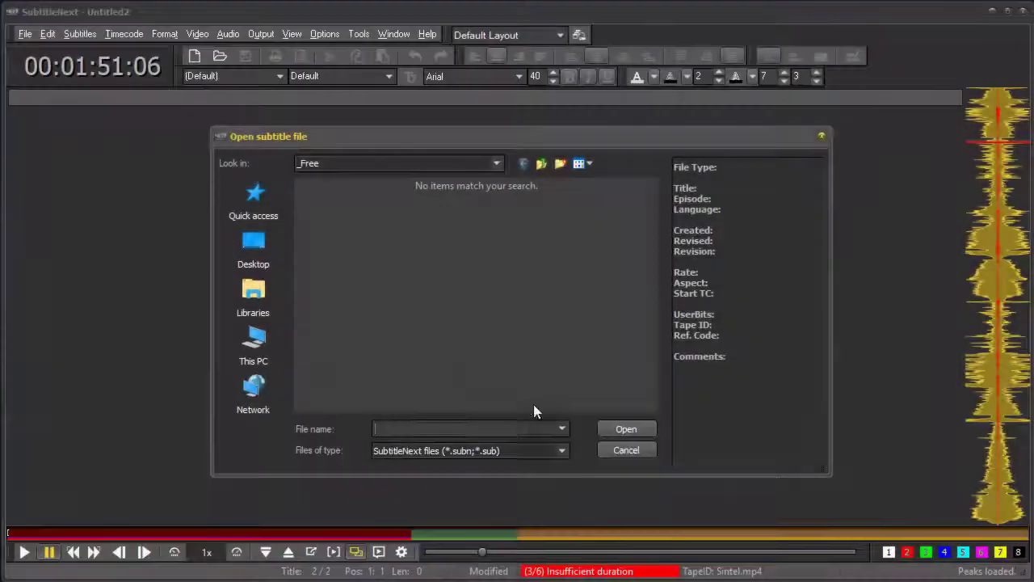
{"action": "left_click", "coordinate": [562, 450]}
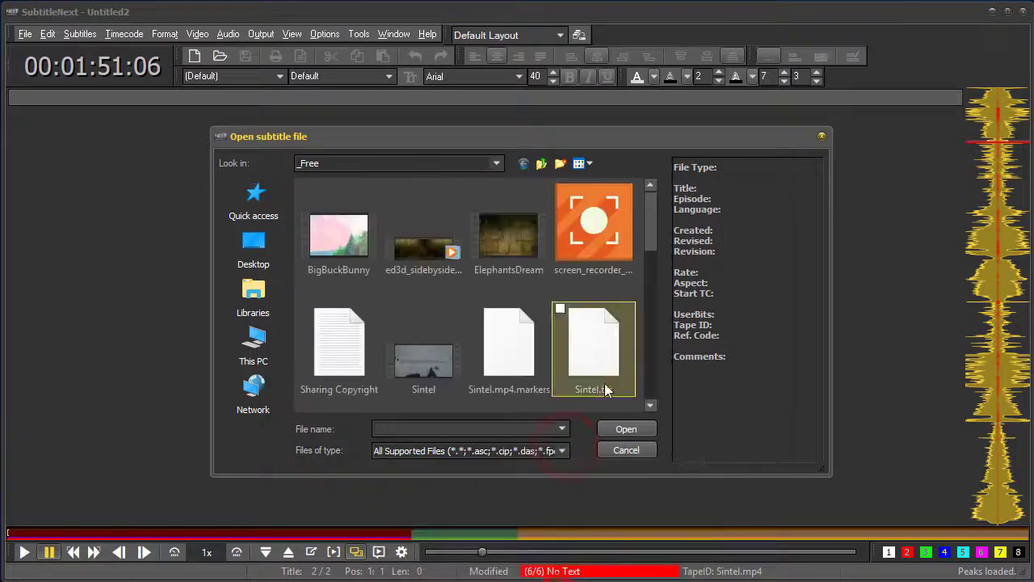
{"action": "left_click", "coordinate": [653, 352]}
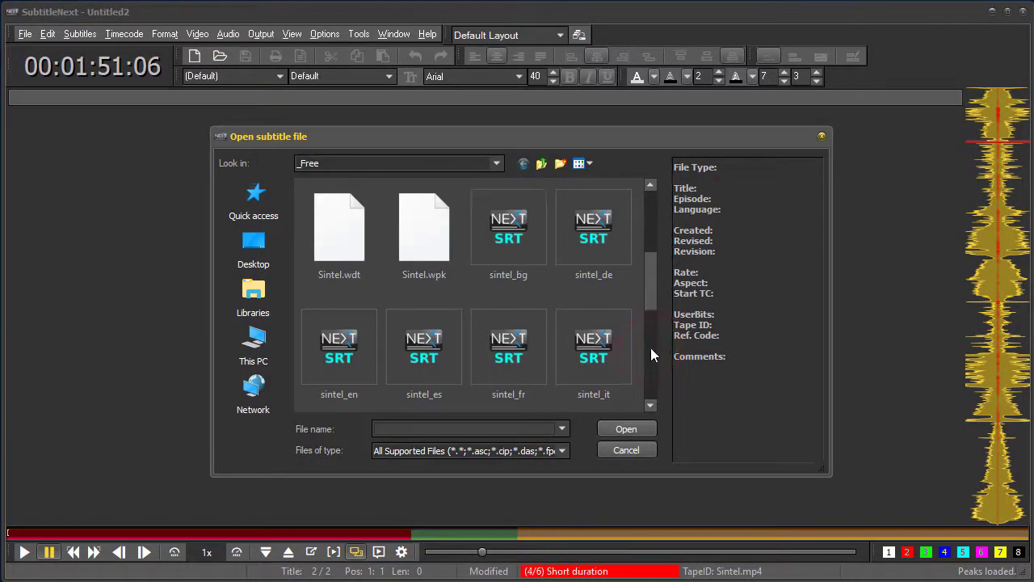
{"action": "left_click", "coordinate": [360, 354]}
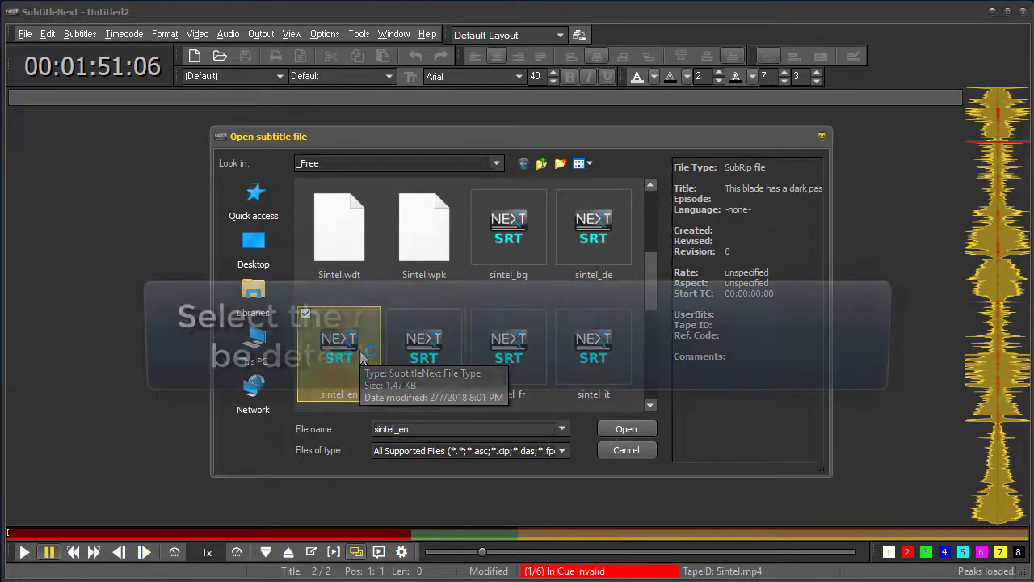
{"action": "left_click", "coordinate": [626, 429]}
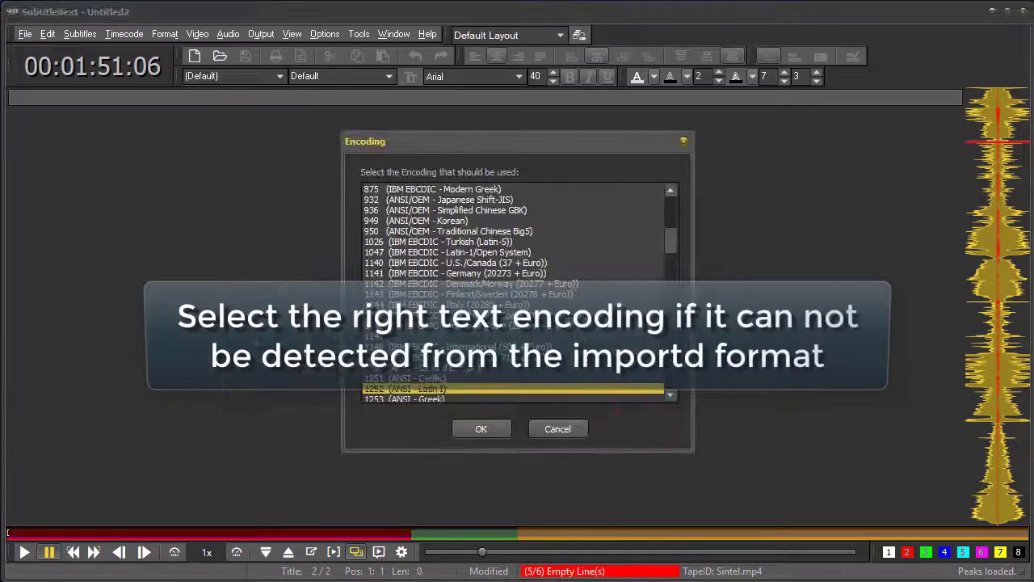
Step: Import the subtitle file with the UTF-8 text encoding
{"action": "left_click_drag", "start_coordinate": [669, 234], "coordinate": [670, 387]}
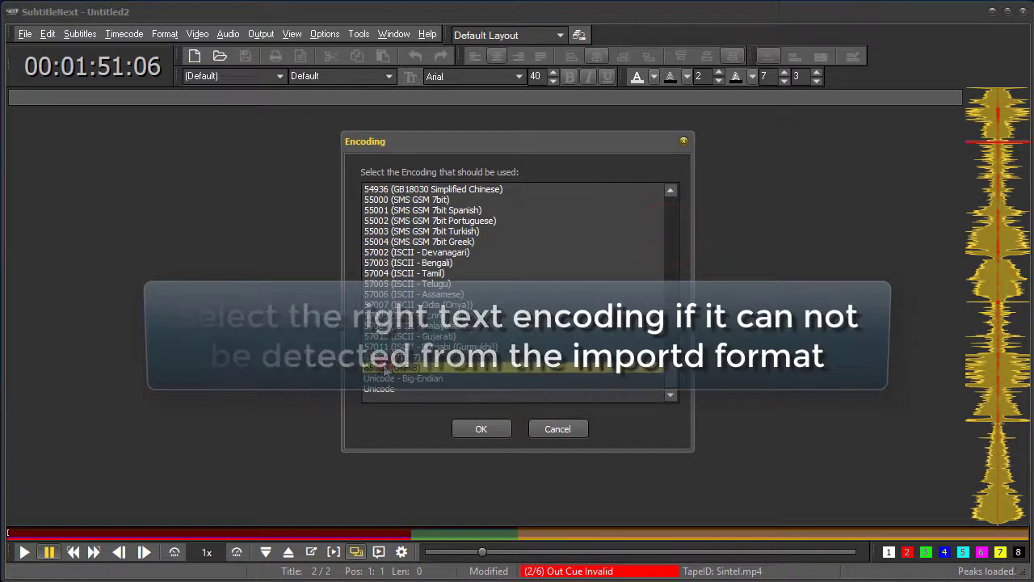
{"action": "left_click", "coordinate": [501, 368]}
{"action": "left_click", "coordinate": [494, 428]}
Step: Set the imported file's timecode format to a frame rate of 24 and accept its properties
{"action": "left_click", "coordinate": [491, 302]}
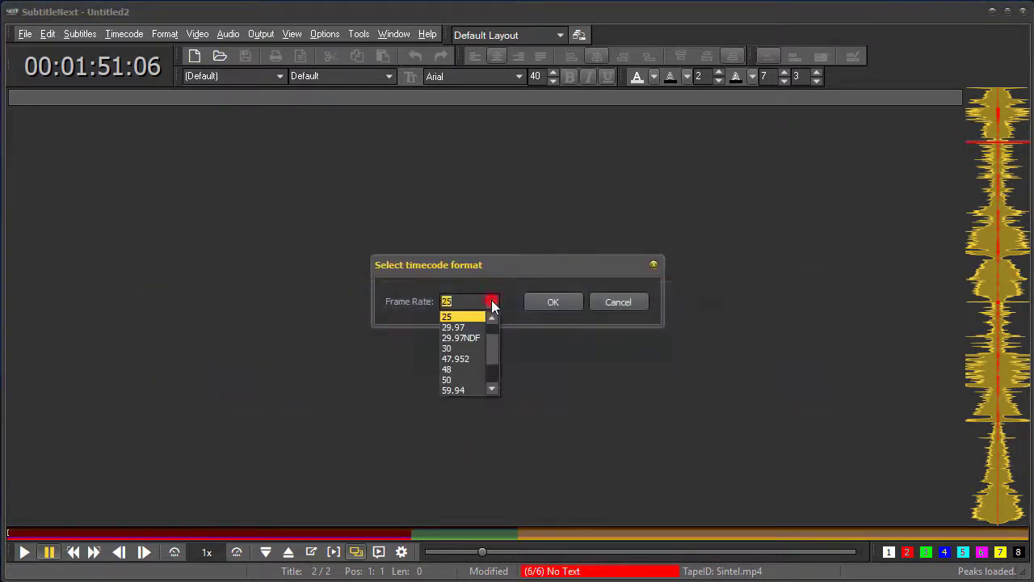
{"action": "left_click", "coordinate": [543, 302]}
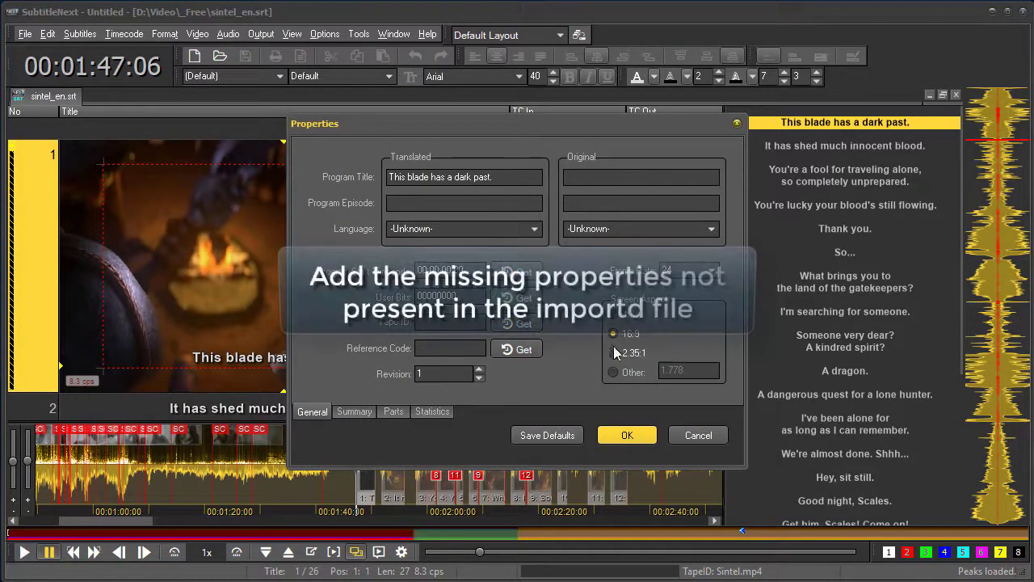
{"action": "left_click", "coordinate": [635, 437]}
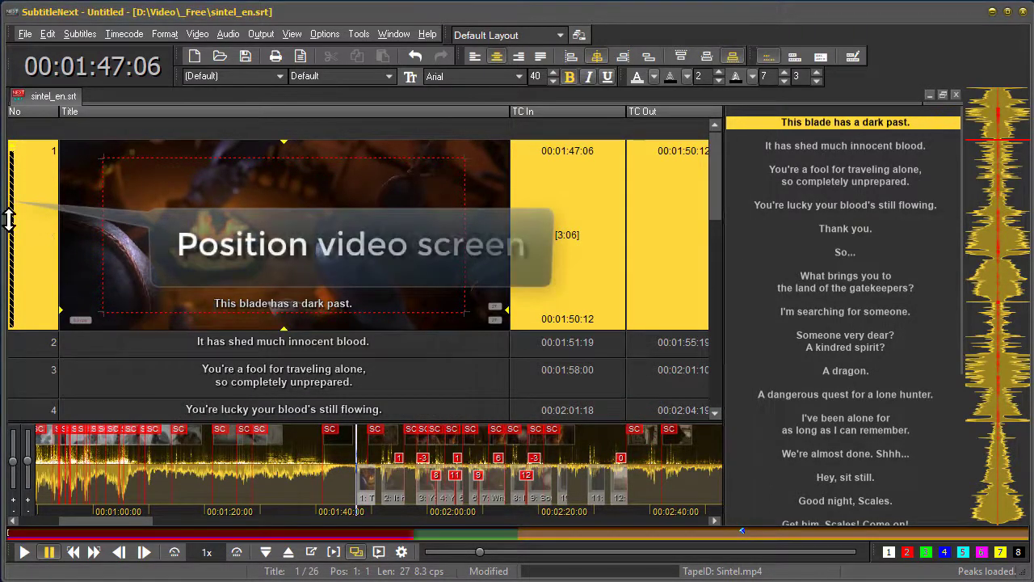
Step: Position the video screen slightly lower in the subtitle grid, and jump to subtitle 14 and back to subtitle 7
{"action": "left_click_drag", "start_coordinate": [12, 218], "coordinate": [13, 244]}
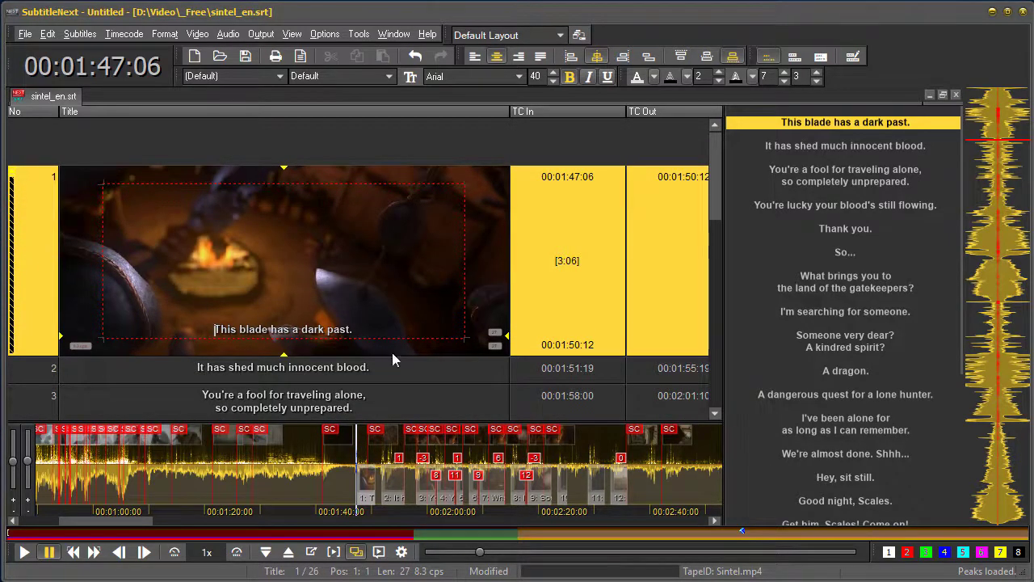
{"action": "left_click", "coordinate": [814, 477]}
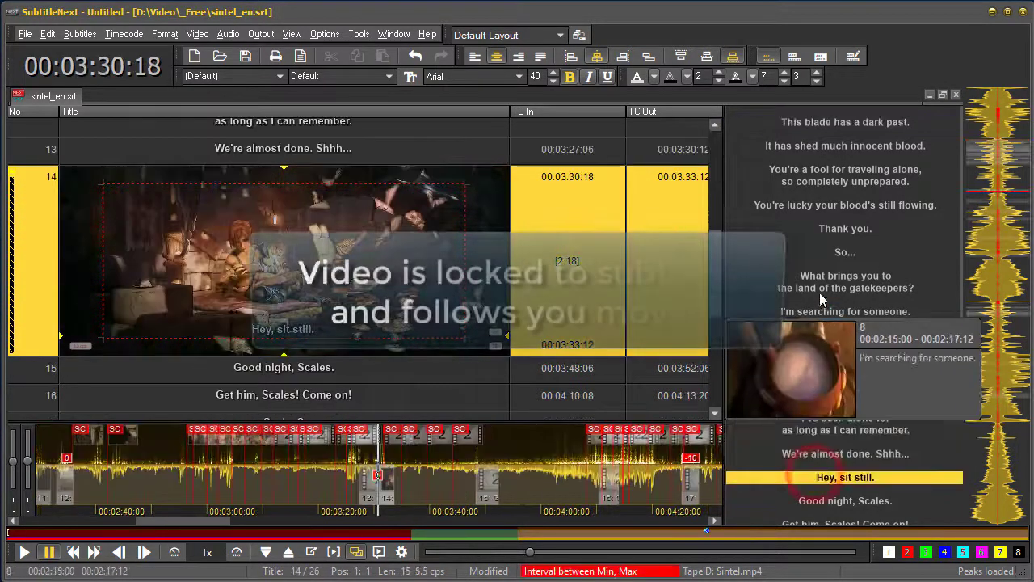
{"action": "left_click", "coordinate": [820, 283]}
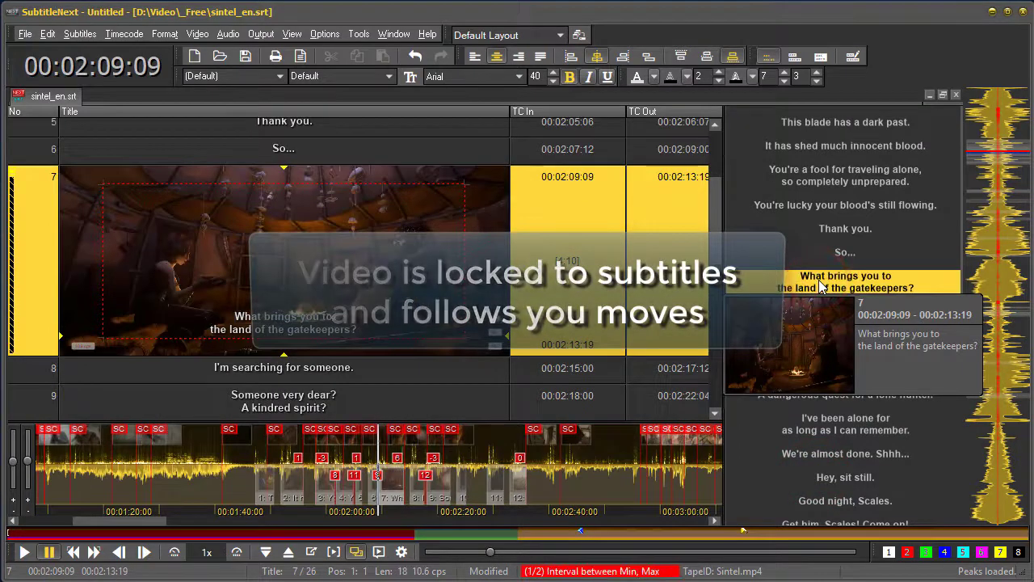
Step: Browse forward through the subtitles to number 10, "A dragon.", and back to number 7 with the video following
{"action": "key", "text": "Page_Down"}
{"action": "key", "text": "Page_Down"}
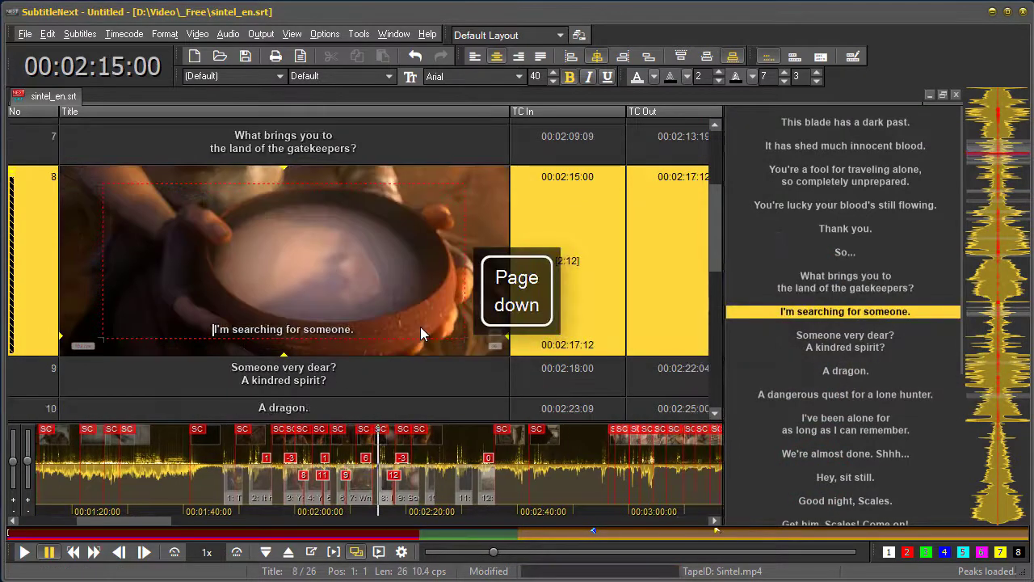
{"action": "key", "text": "Page_Down"}
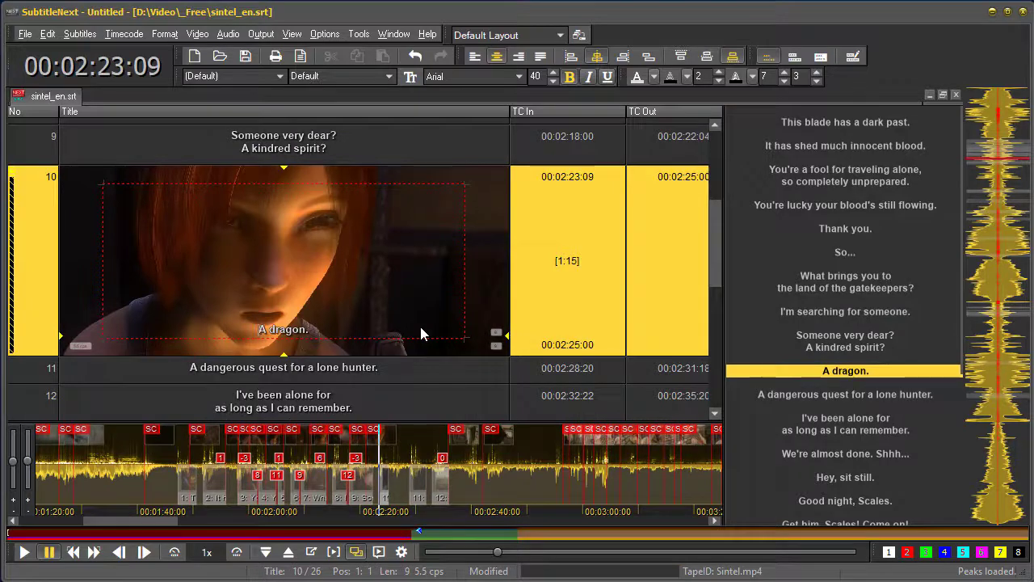
{"action": "key", "text": "Page_Up"}
{"action": "key", "text": "Page_Up"}
{"action": "key", "text": "Page_Up"}
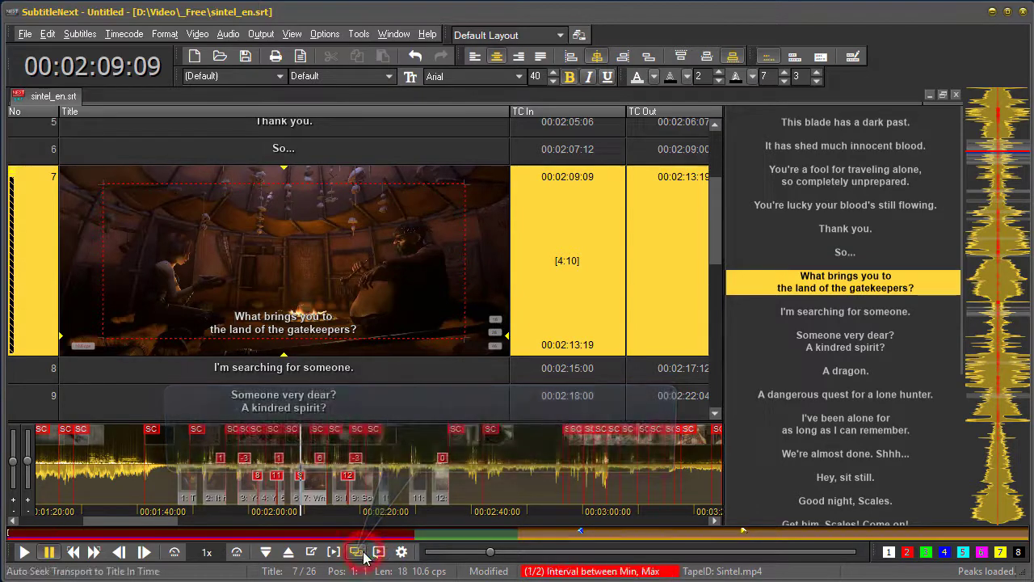
Step: Switch off auto seek to title in time and browse back to subtitle 6 and forward to subtitle 9
{"action": "key", "text": "Page_Up"}
{"action": "key", "text": "Page_Up"}
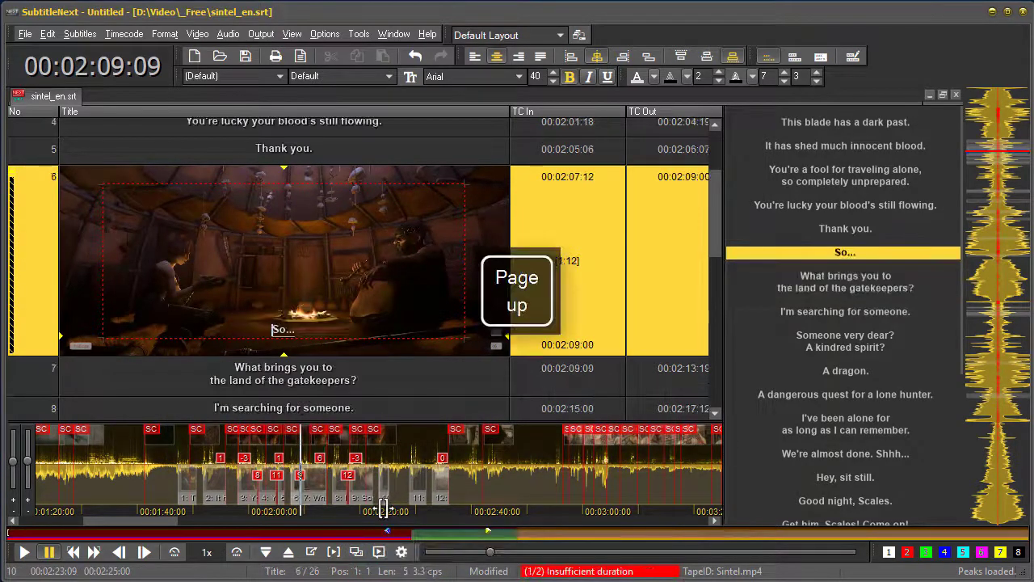
{"action": "key", "text": "Page_Down"}
{"action": "key", "text": "Page_Down"}
{"action": "key", "text": "Page_Down"}
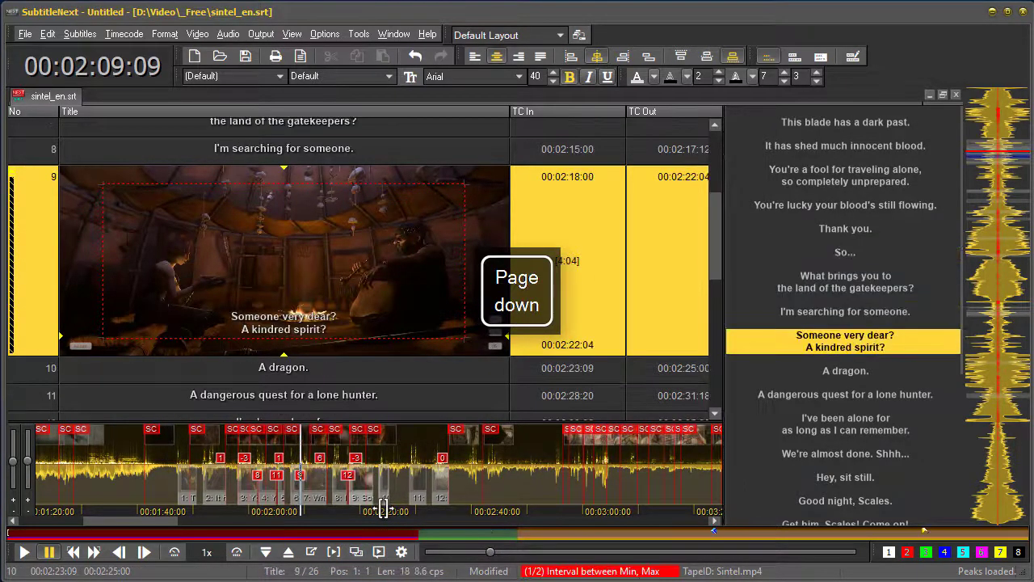
Step: Switch auto seek to title in time back on and advance to subtitle 11, "A dangerous quest for a lone hunter."
{"action": "left_click", "coordinate": [358, 556]}
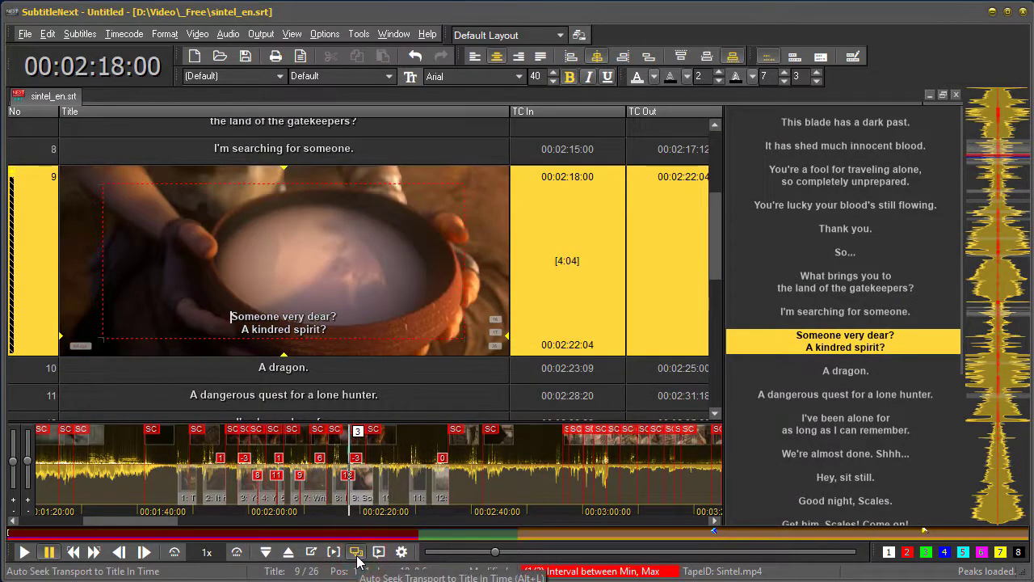
{"action": "key", "text": "Page_Down"}
{"action": "key", "text": "Page_Down"}
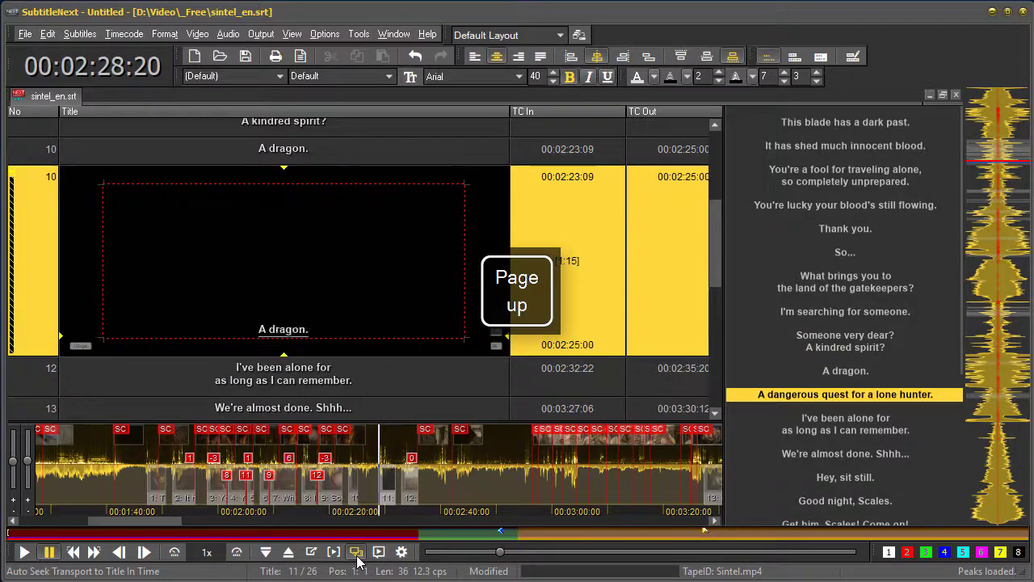
Step: Return to the first subtitle, "This blade has a dark past.", and play the video with subtitle preview
{"action": "key", "text": "Page_Up"}
{"action": "key", "text": "Page_Up"}
{"action": "key", "text": "Page_Up"}
{"action": "key", "text": "Page_Up"}
{"action": "key", "text": "Page_Up"}
{"action": "key", "text": "Page_Up"}
{"action": "key", "text": "Page_Up"}
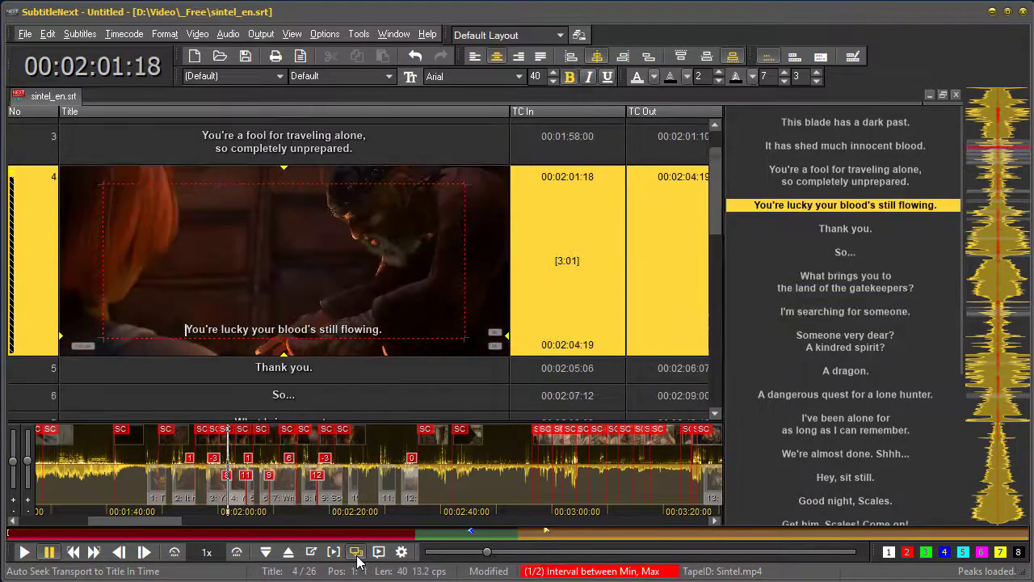
{"action": "key", "text": "Page_Up"}
{"action": "key", "text": "Page_Up"}
{"action": "key", "text": "Page_Up"}
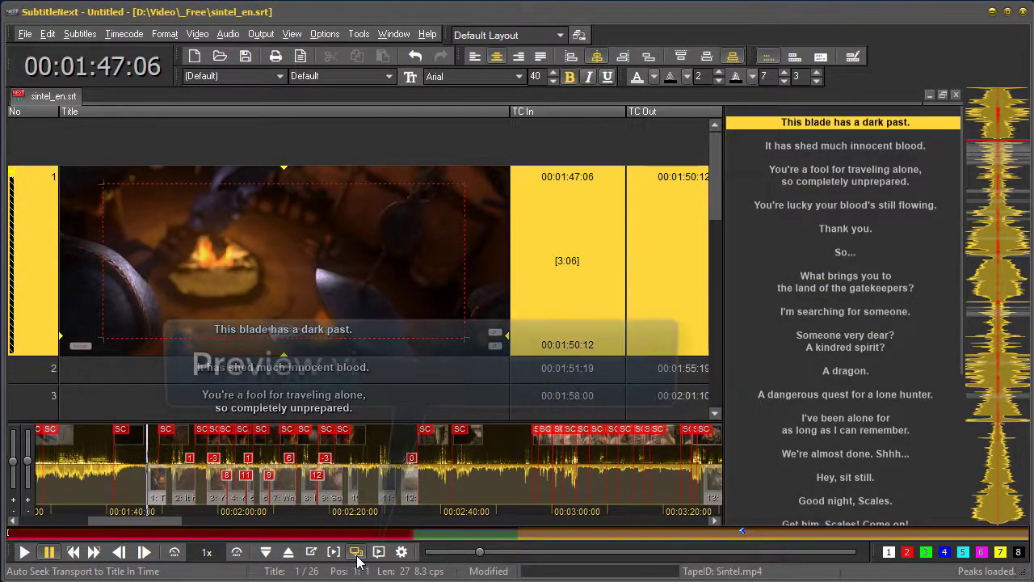
{"action": "left_click", "coordinate": [381, 552]}
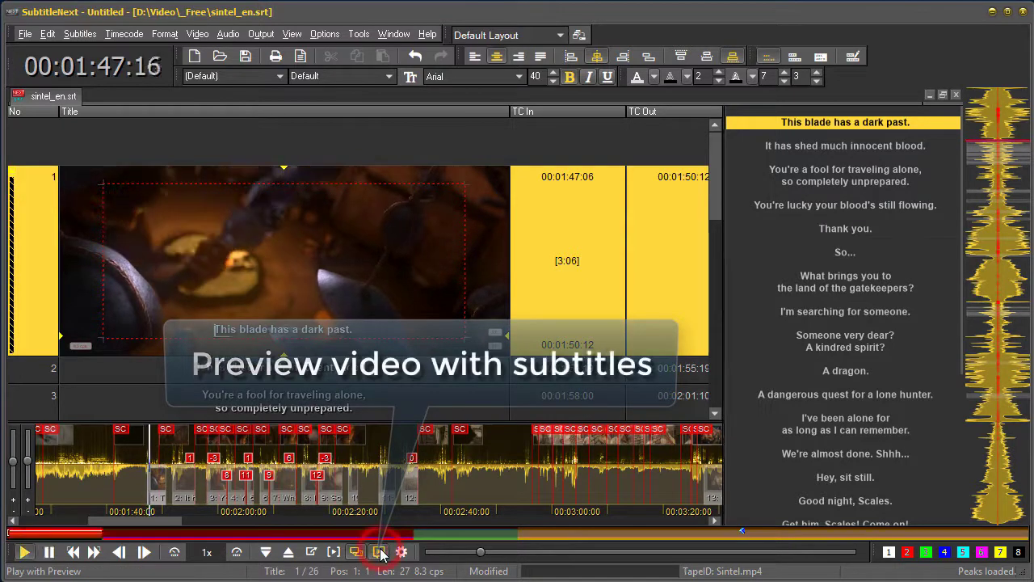